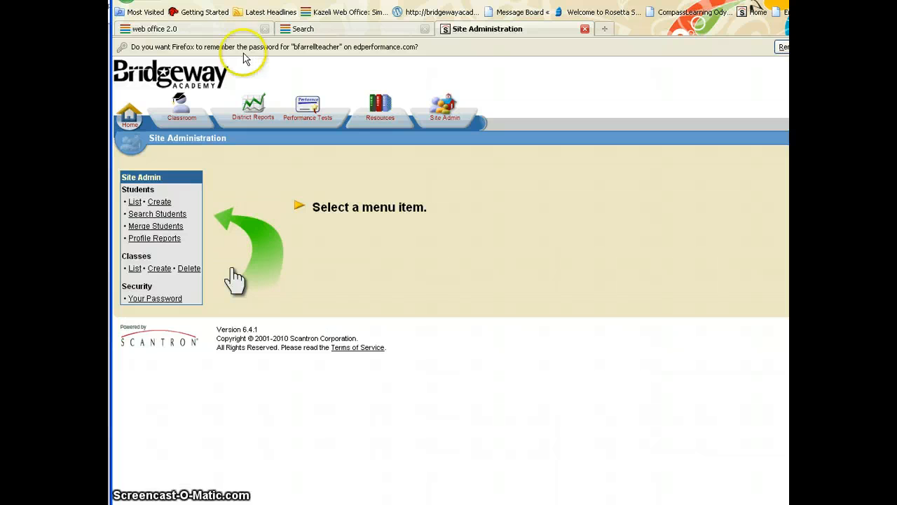
# Step: Open the form for creating a student, examine its Student ID and Current Grade fields, and close the separate Email window
pyautogui.click(160, 202)
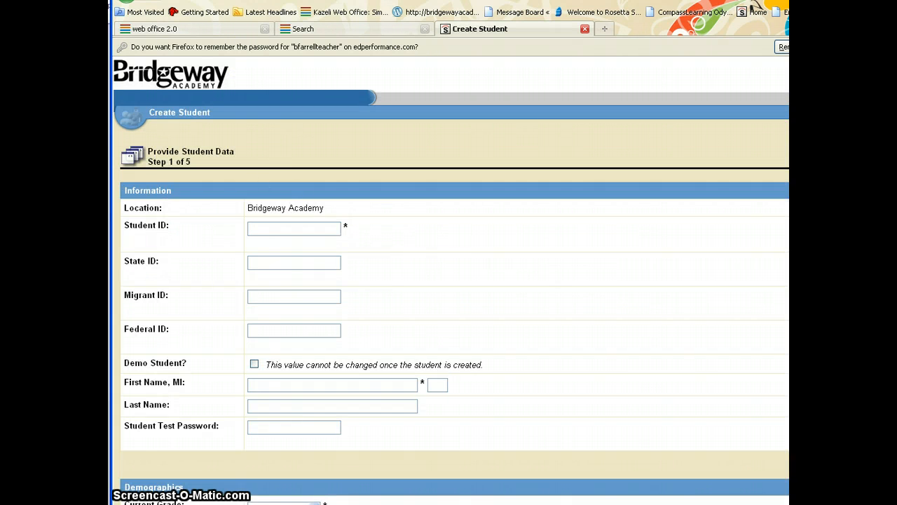
pyautogui.click(274, 213)
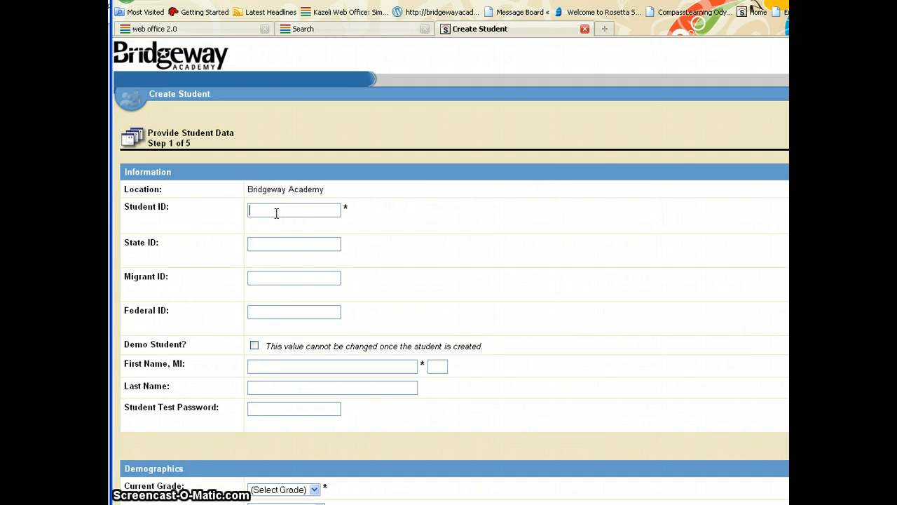
pyautogui.click(295, 205)
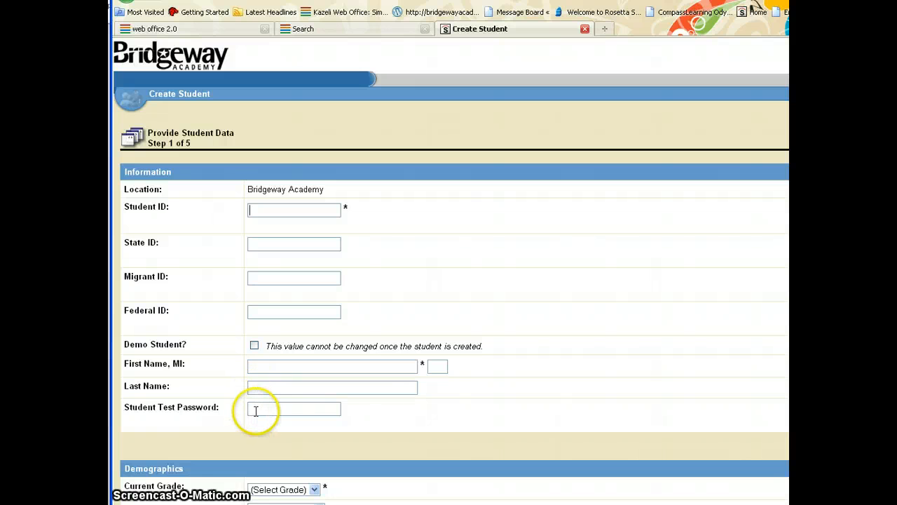
pyautogui.click(310, 489)
pyautogui.click(309, 491)
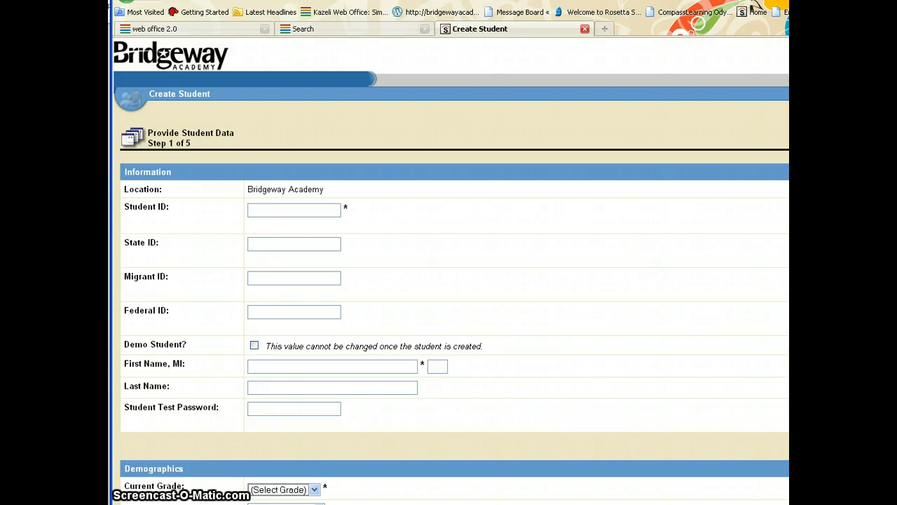
pyautogui.moveTo(485, 7); pyautogui.dragTo(485, 35)
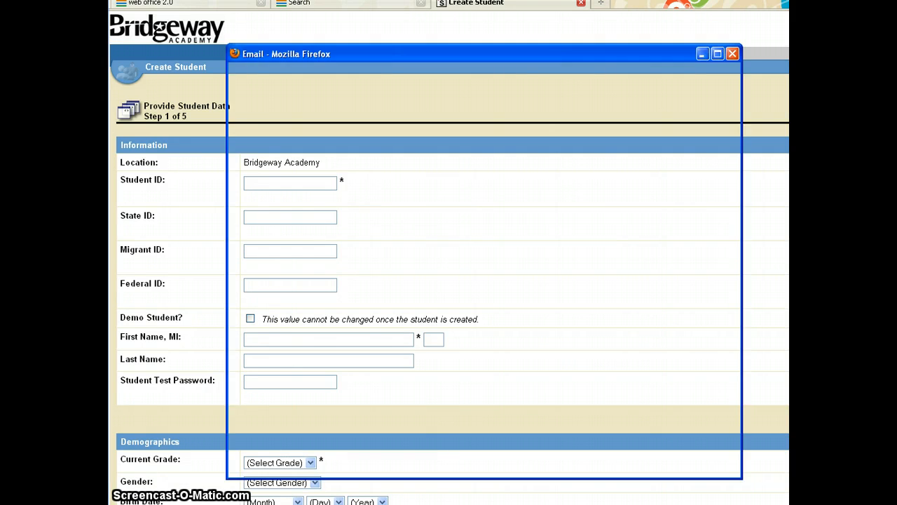
pyautogui.click(732, 53)
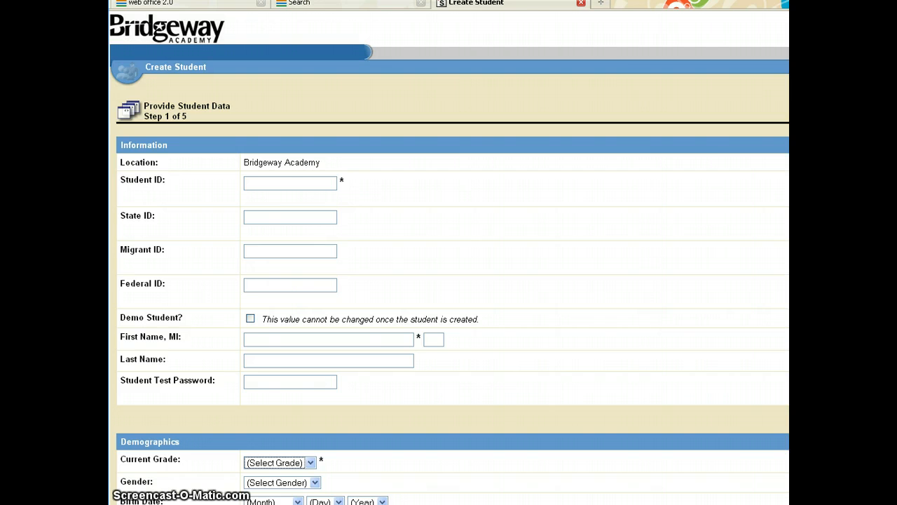
# Step: From the student's contact record in Kazeli Web Office, draft an email with the "Performance Series - Proctoring the Placement Test" template and review its body
pyautogui.click(299, 3)
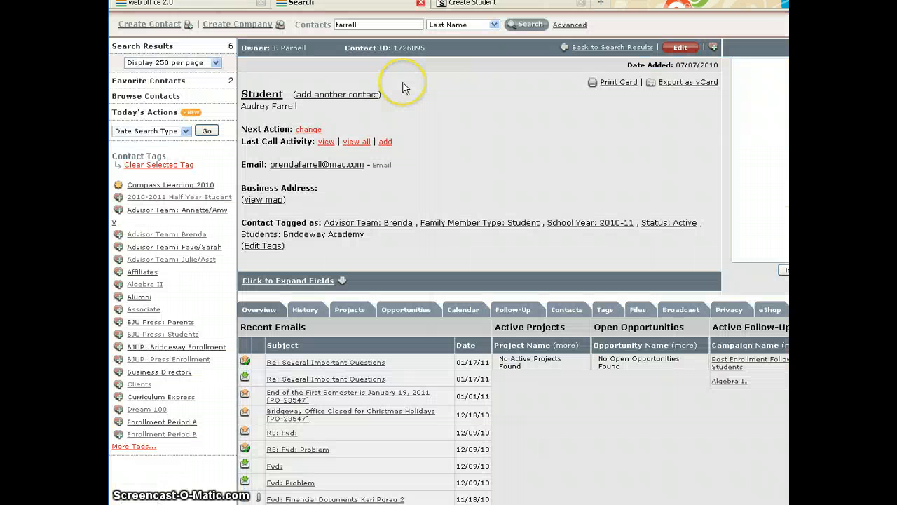
pyautogui.click(310, 168)
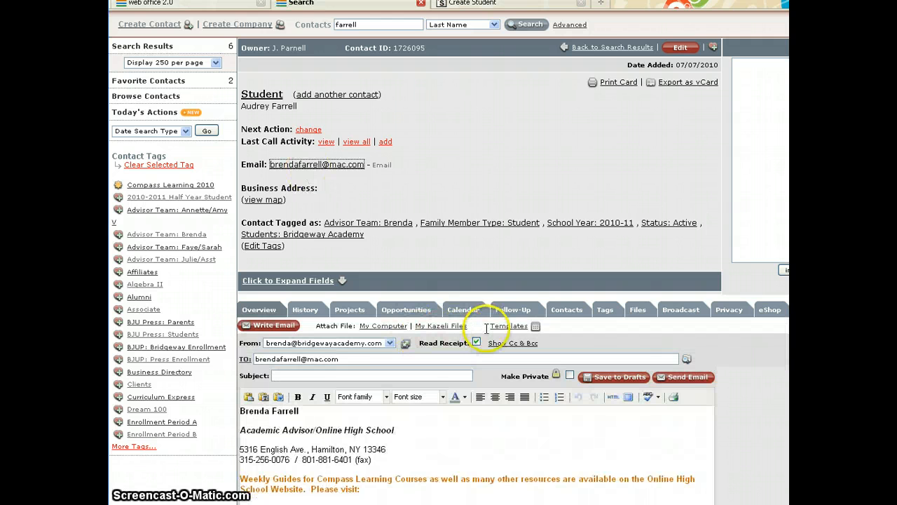
pyautogui.click(505, 327)
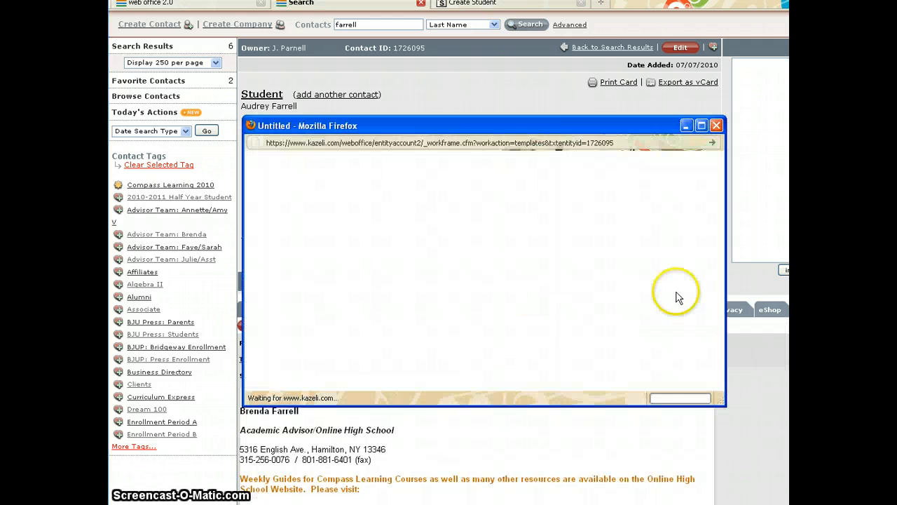
pyautogui.moveTo(719, 195); pyautogui.dragTo(716, 320)
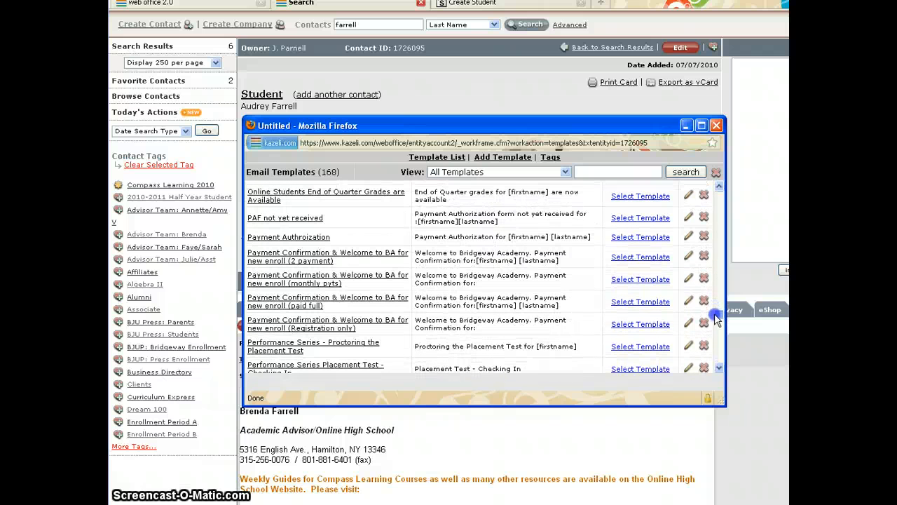
pyautogui.click(300, 348)
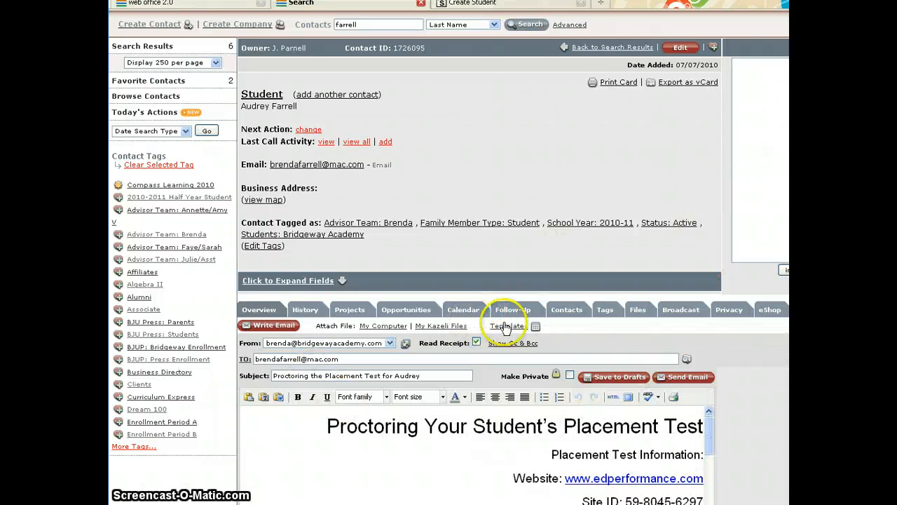
pyautogui.moveTo(709, 435); pyautogui.dragTo(708, 450)
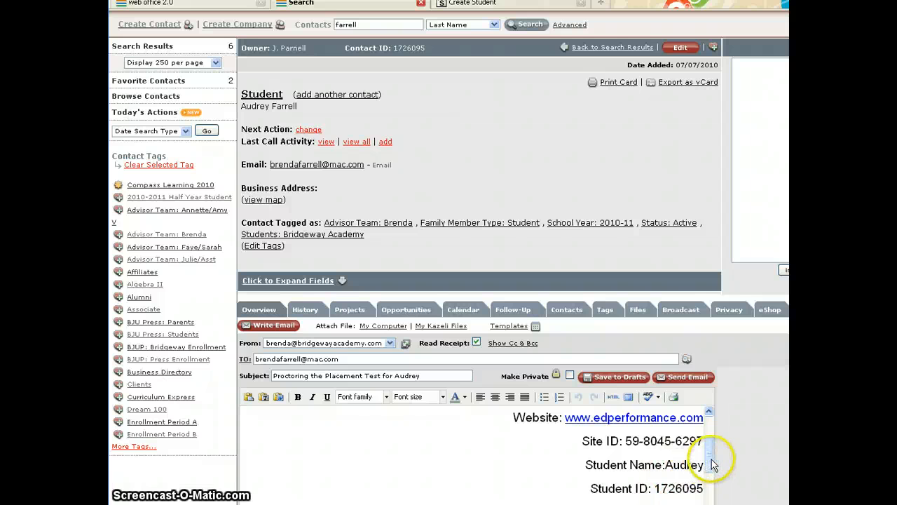
pyautogui.moveTo(708, 465); pyautogui.dragTo(710, 474)
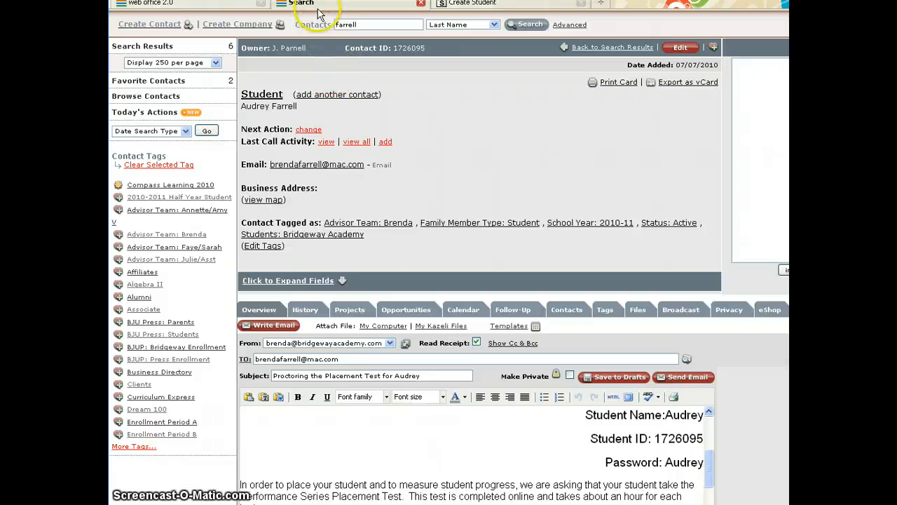
# Step: Switch back to the Bridgeway Academy site administration, list the students, and briefly view the fourth-from-last student's profile before returning to the list
pyautogui.click(466, 6)
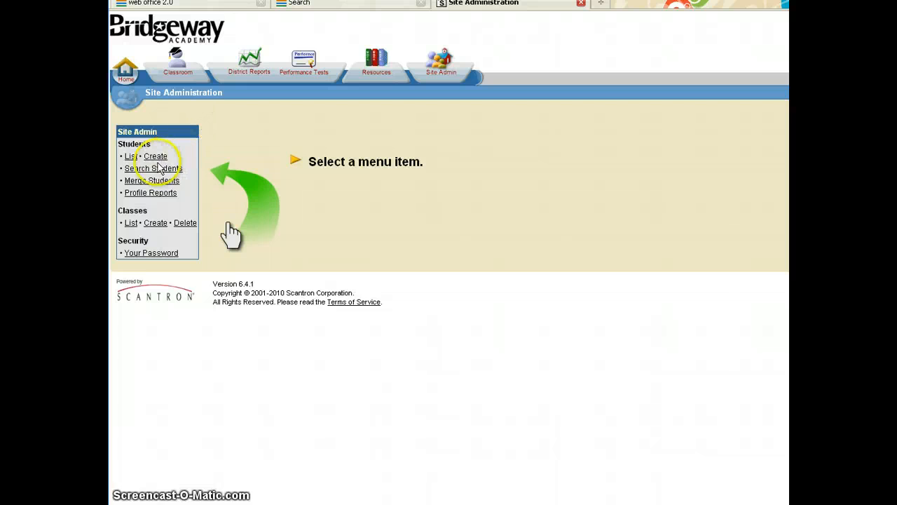
pyautogui.click(131, 158)
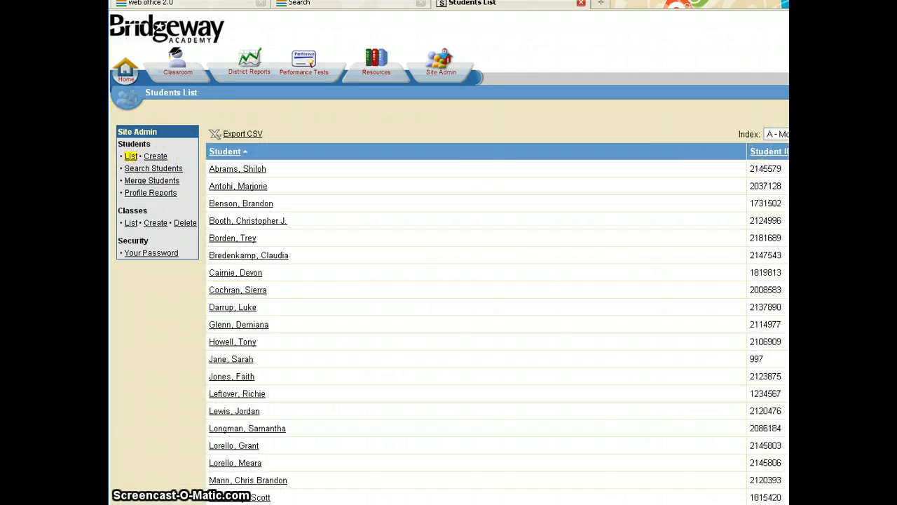
pyautogui.scroll(-3, 533, 151)
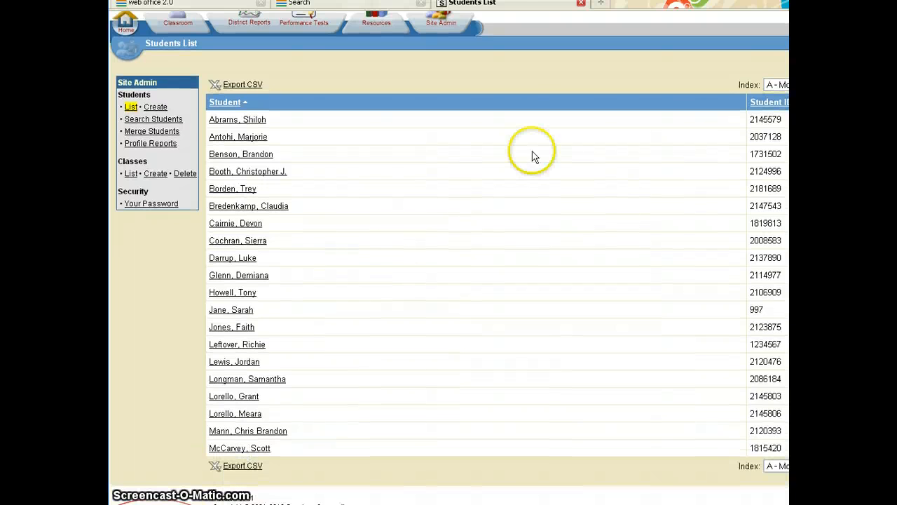
pyautogui.click(233, 397)
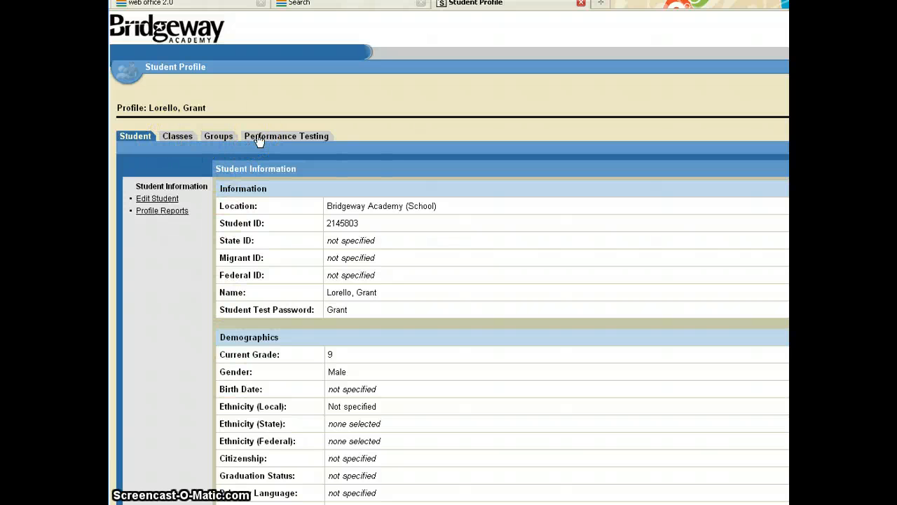
pyautogui.hotkey('alt', 'Left')
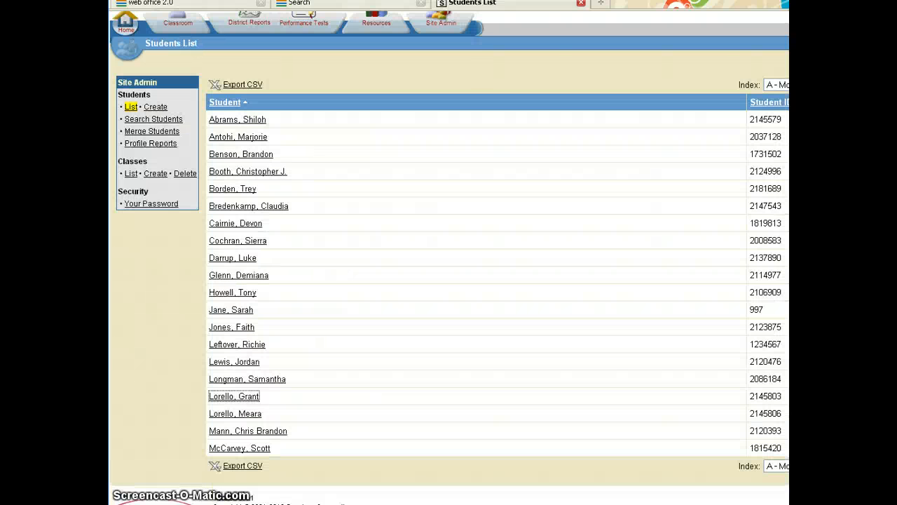
# Step: Reload the student list and show the performance test sessions of the fourth-from-last student
pyautogui.click(131, 108)
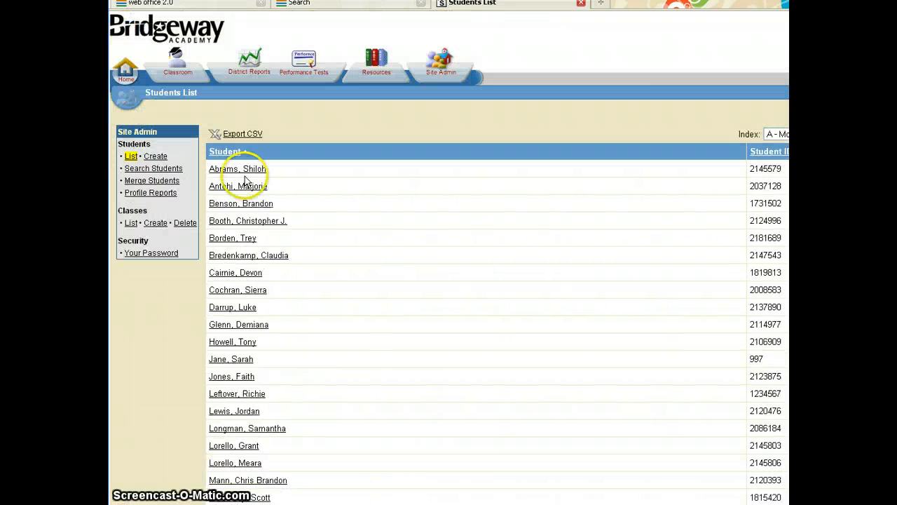
pyautogui.scroll(-1, 378, 260)
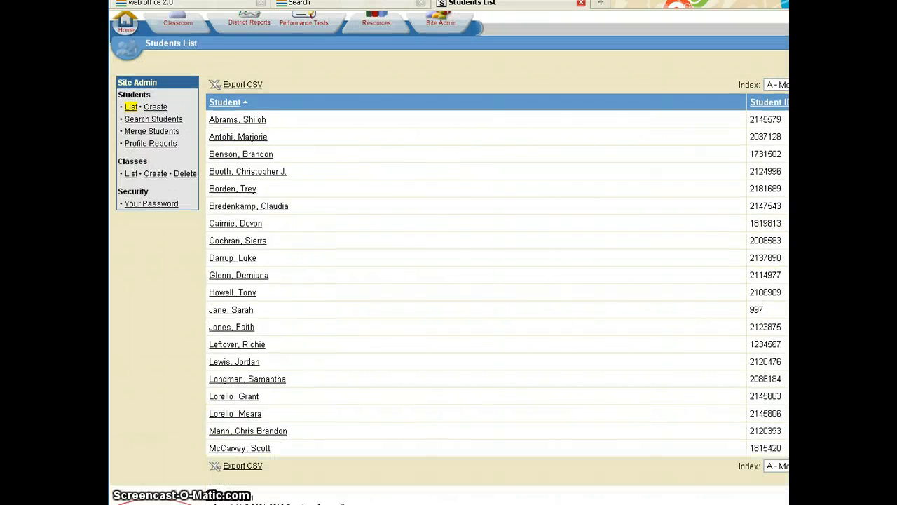
pyautogui.click(238, 397)
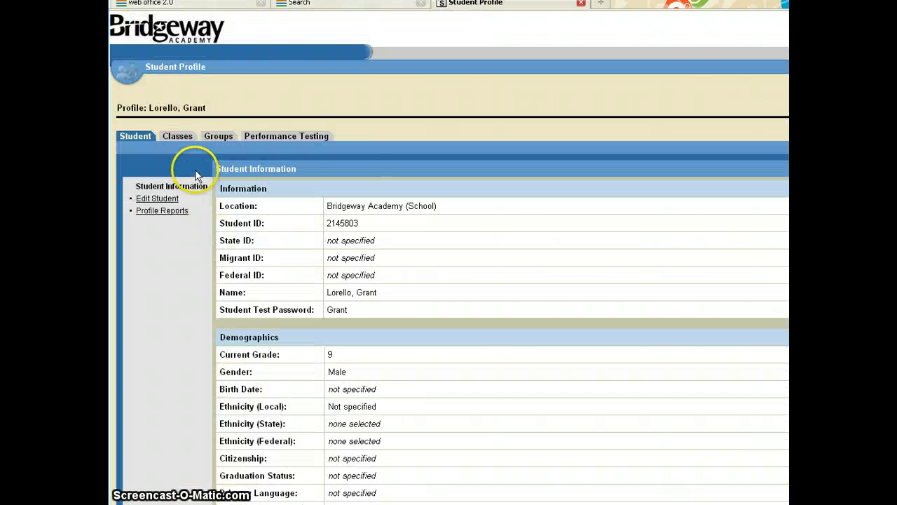
pyautogui.click(279, 137)
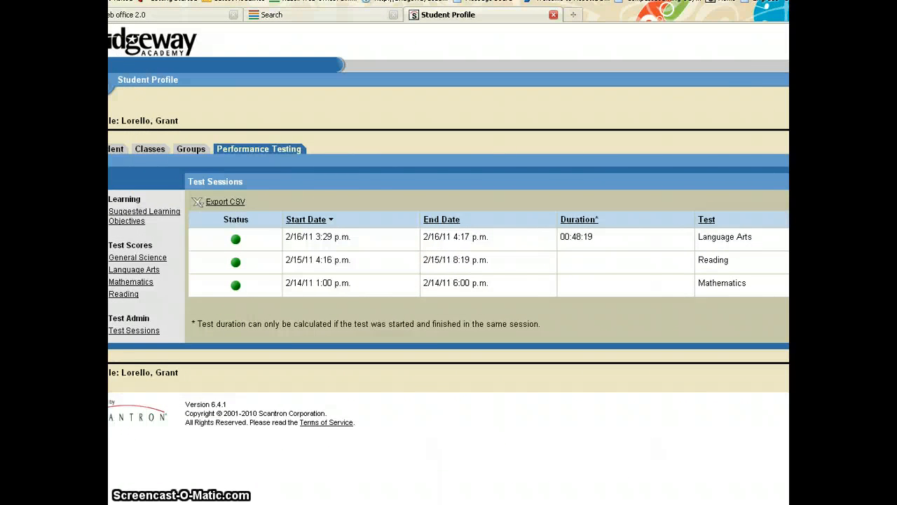
# Step: View the student's Language Arts diagnostic results and highlight the overall scaled score
pyautogui.click(153, 270)
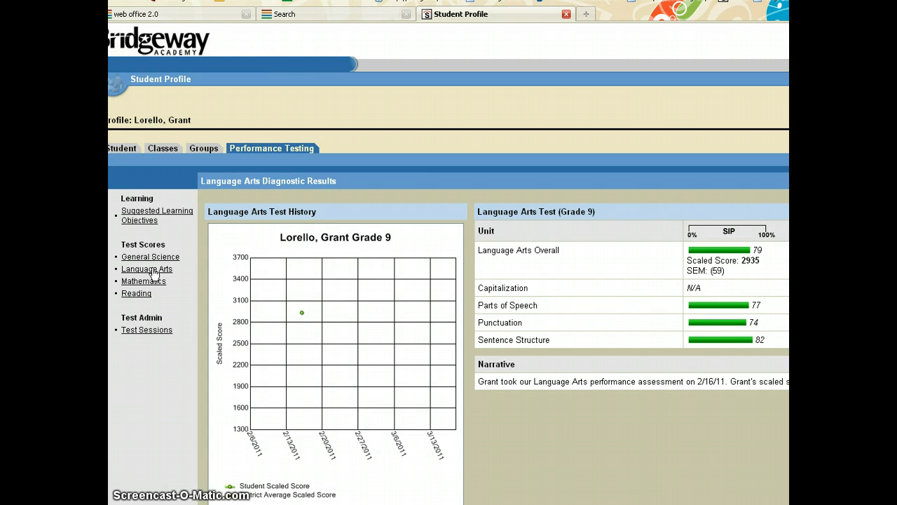
pyautogui.click(158, 269)
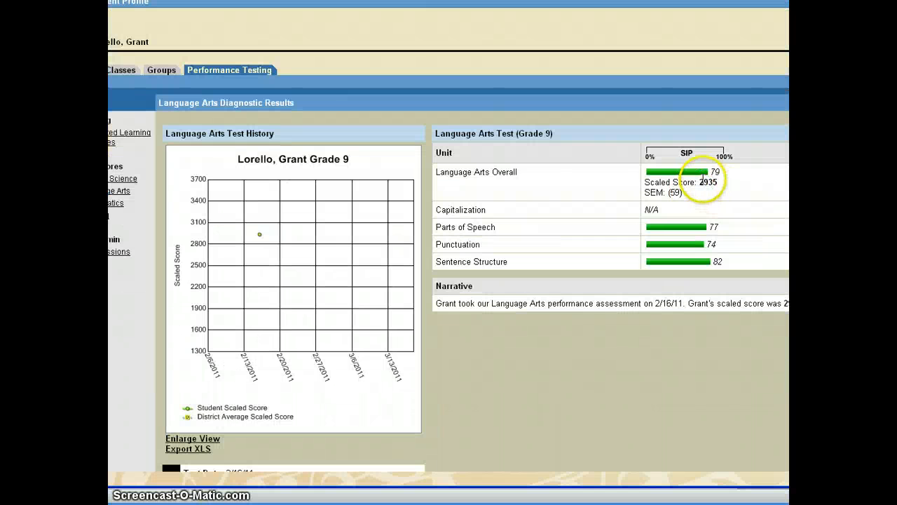
pyautogui.doubleClick(747, 260)
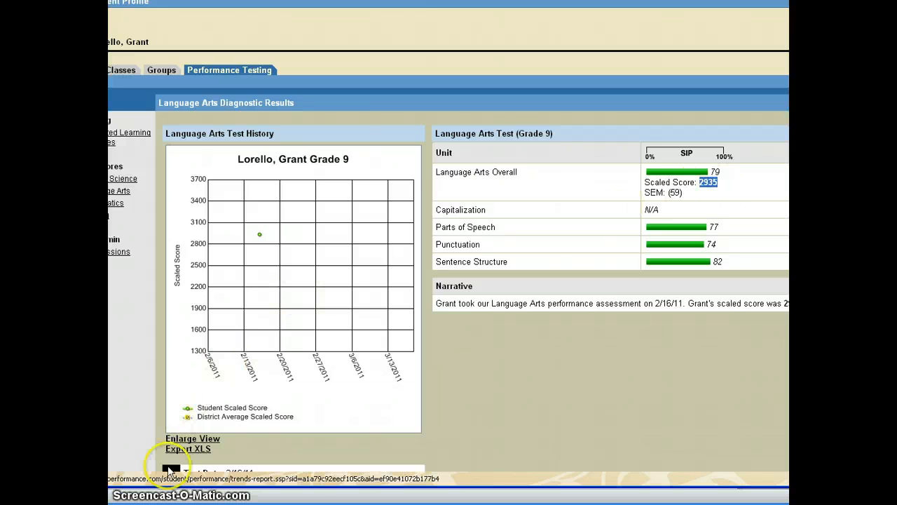
# Step: Switch to the indicators PDF in Adobe Reader and examine its tables of At Risk, Interquartile Range and Advanced scores by grade
pyautogui.click(188, 502)
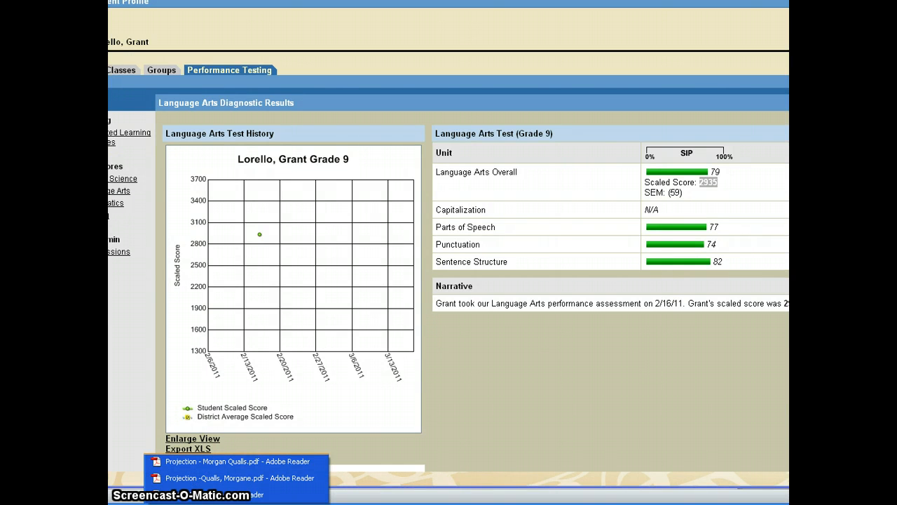
pyautogui.click(238, 495)
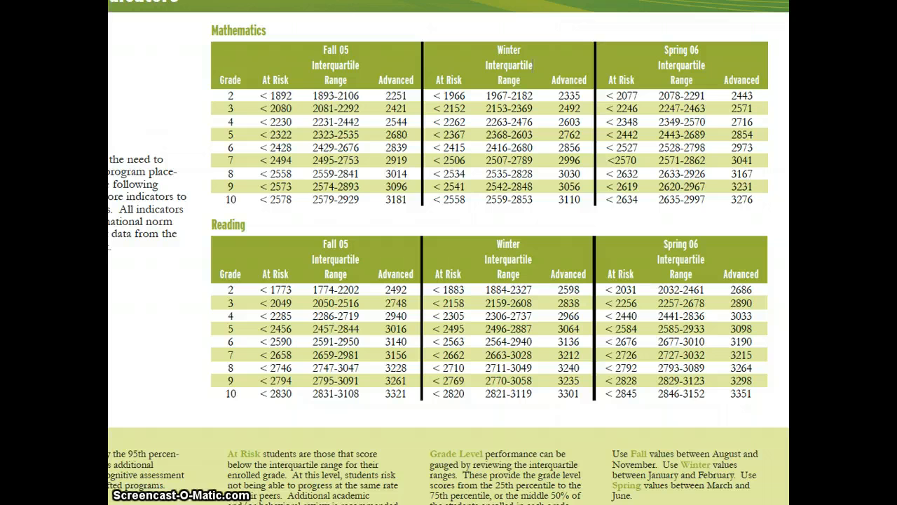
pyautogui.scroll(-10, 533, 65)
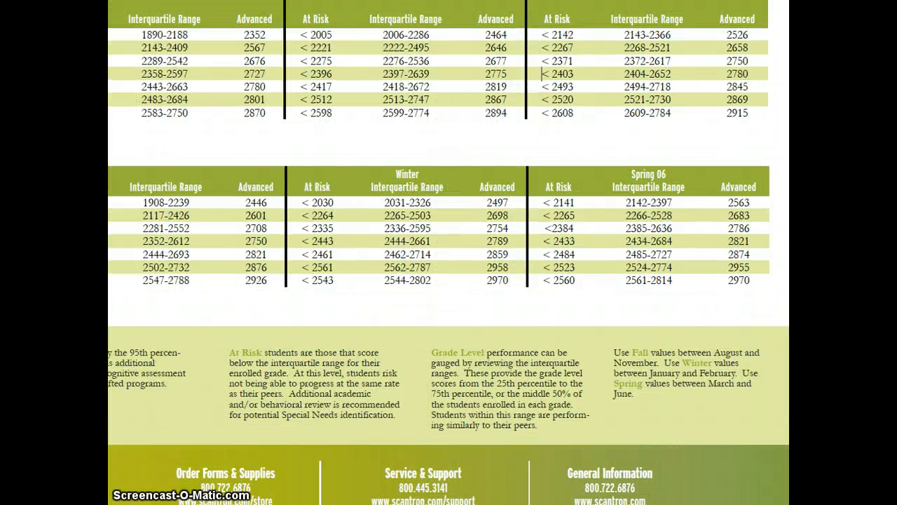
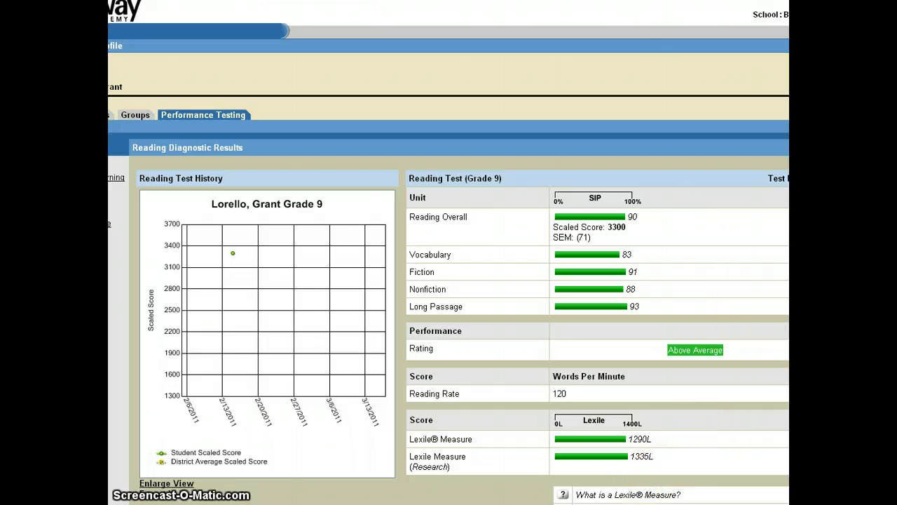
# Step: Examine the Lexile Measure in the student's Reading diagnostic results and highlight its value
pyautogui.scroll(-2, 448, 281)
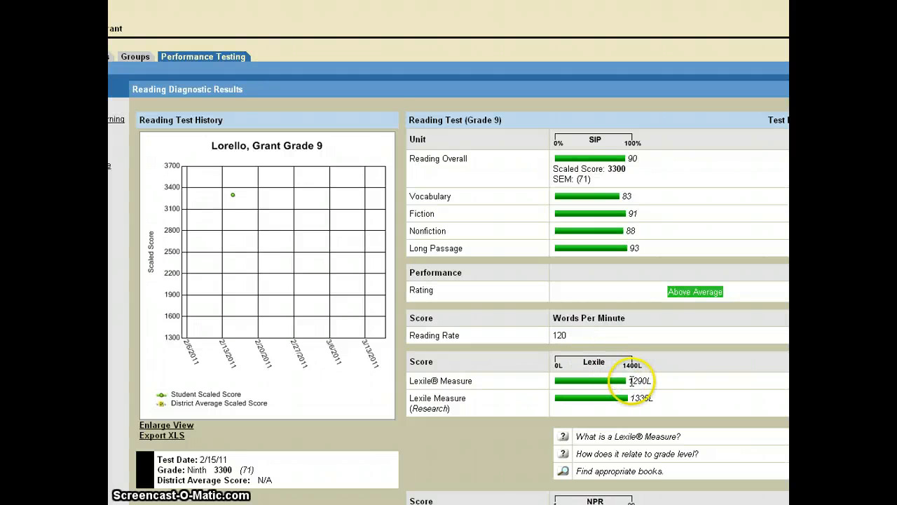
pyautogui.moveTo(631, 381); pyautogui.dragTo(648, 381)
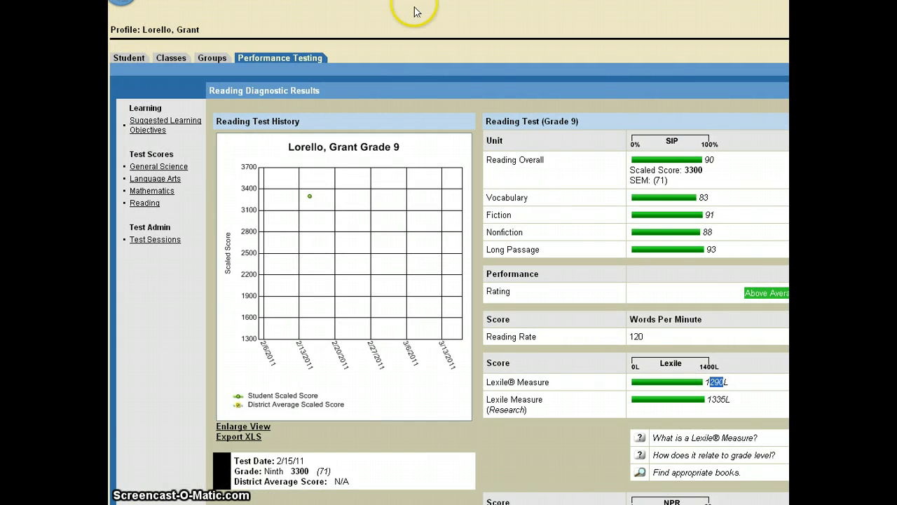
# Step: Start a student profile report covering the custom timeframe June 15, 2010 to February 28, 2011, and include the Mathematics subject
pyautogui.click(129, 59)
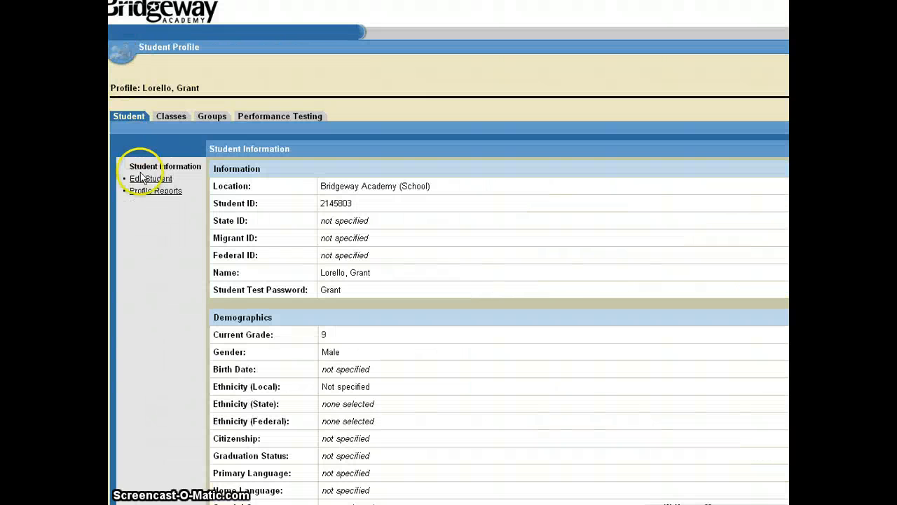
pyautogui.click(154, 191)
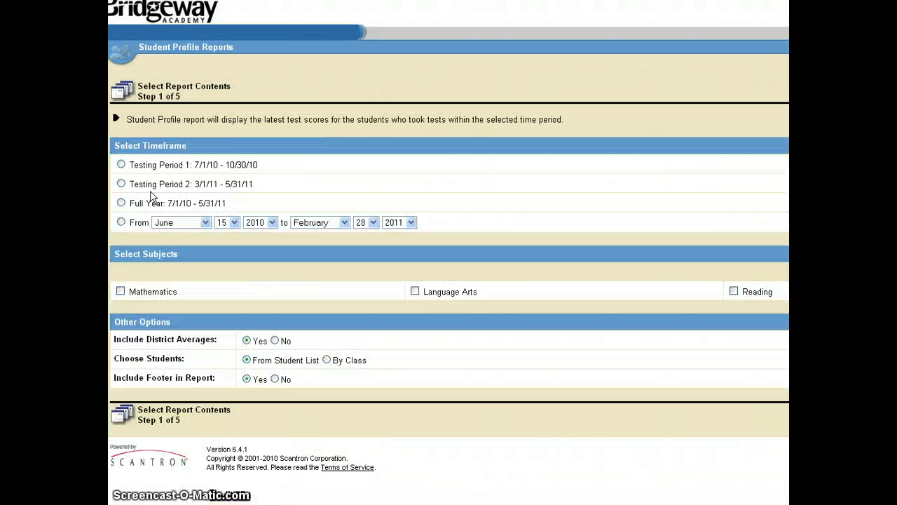
pyautogui.click(120, 223)
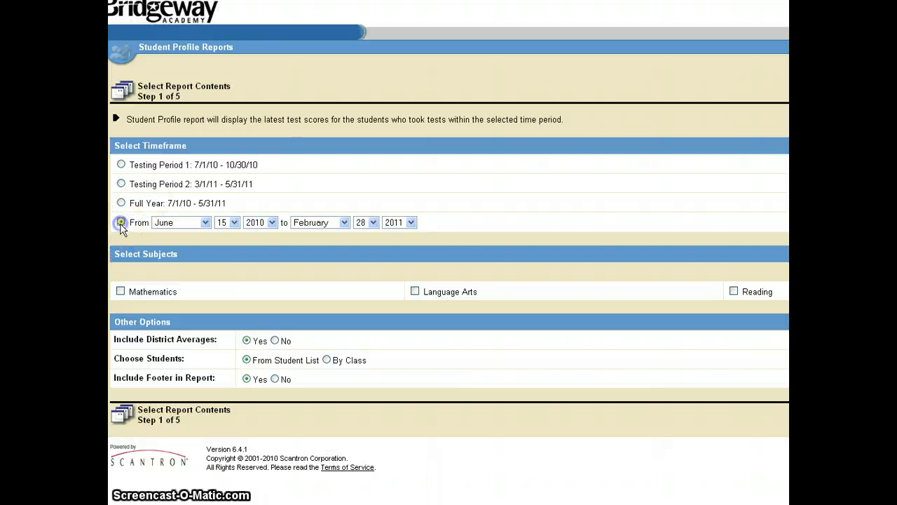
pyautogui.click(123, 293)
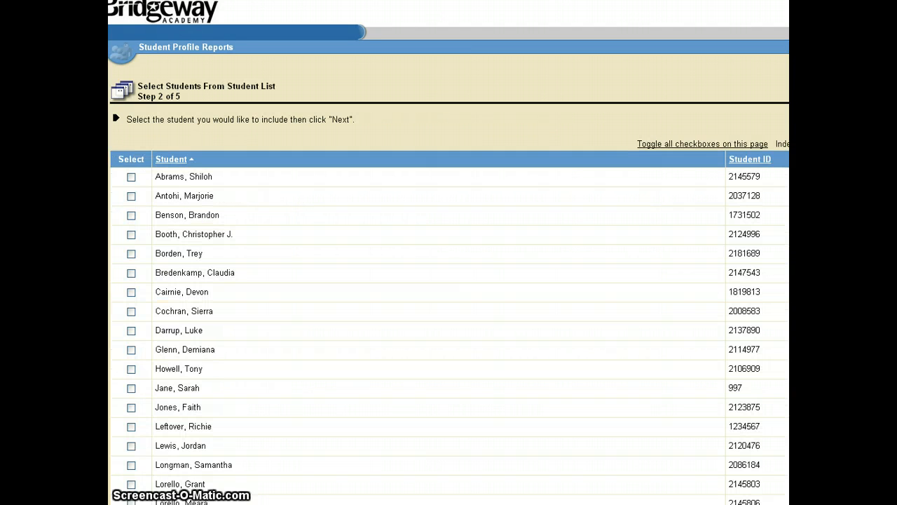
# Step: Choose the grade 9 student with completed tests for the profile report and apply the Parent Extended template
pyautogui.scroll(-3, 449, 281)
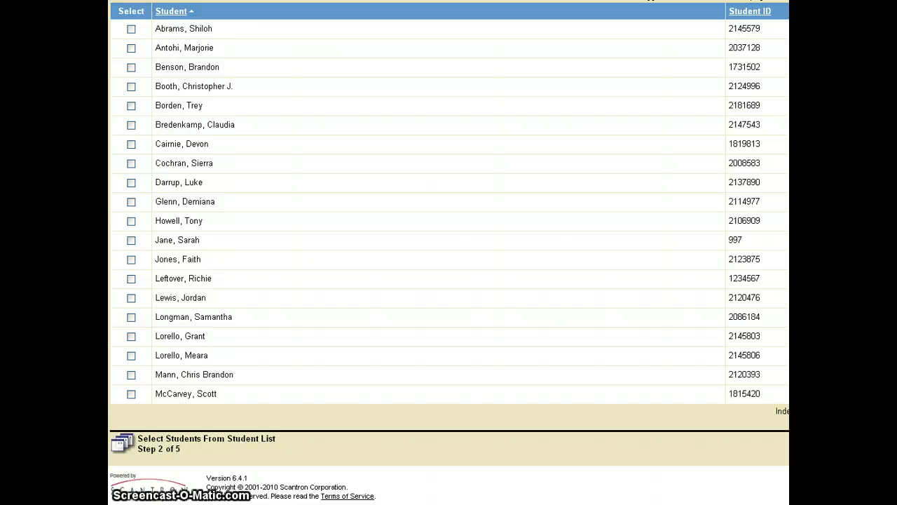
pyautogui.click(132, 337)
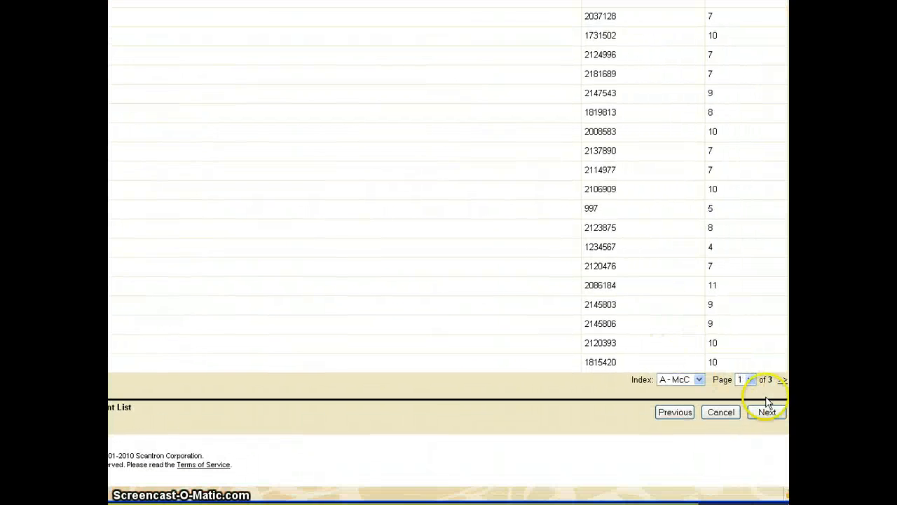
pyautogui.click(765, 412)
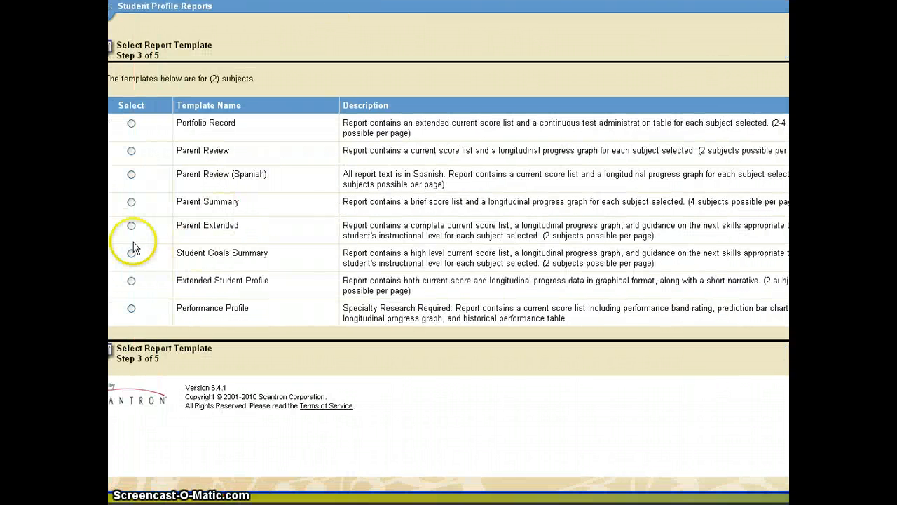
pyautogui.click(131, 226)
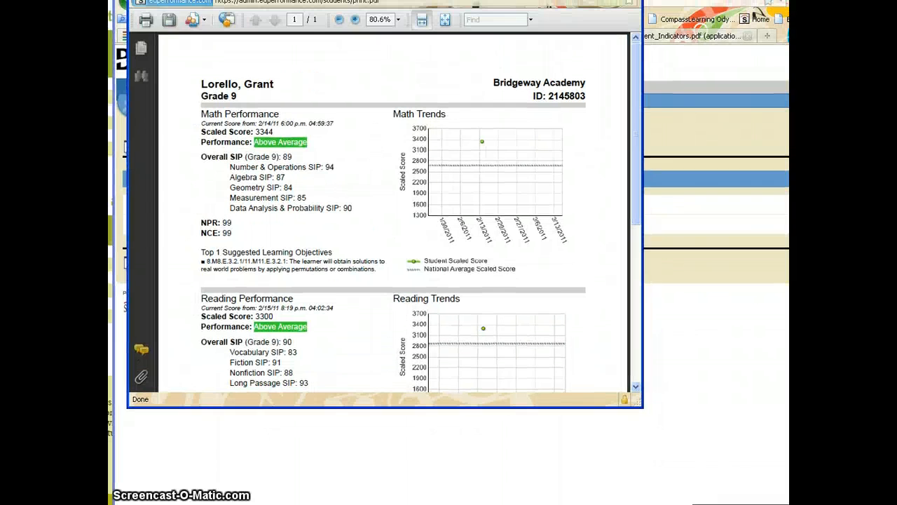
# Step: Start saving a copy of the profile report PDF and browse to the Student Files folder inside My Dropbox
pyautogui.click(168, 23)
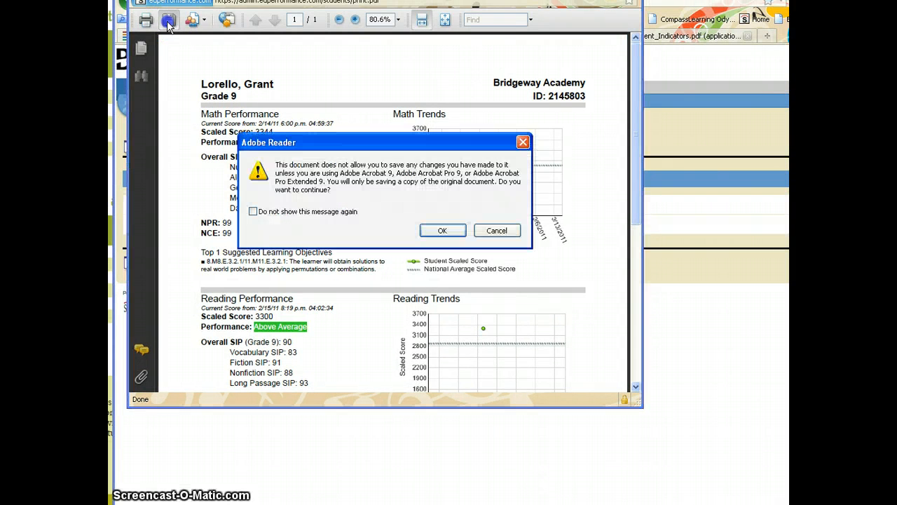
pyautogui.click(454, 229)
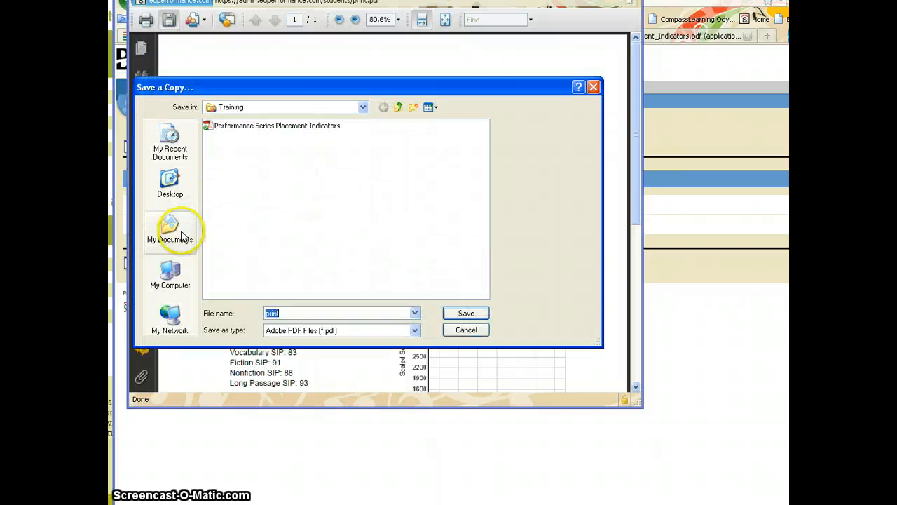
pyautogui.click(183, 233)
pyautogui.doubleClick(237, 213)
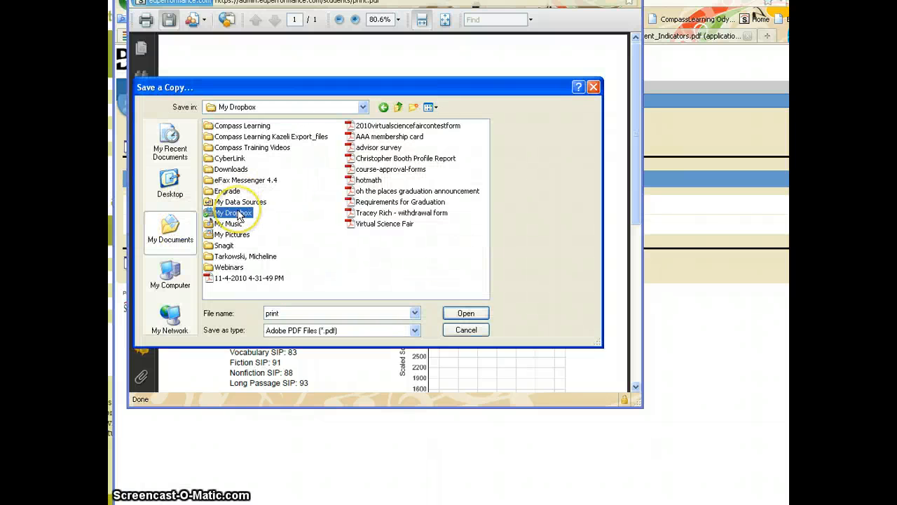
pyautogui.doubleClick(445, 210)
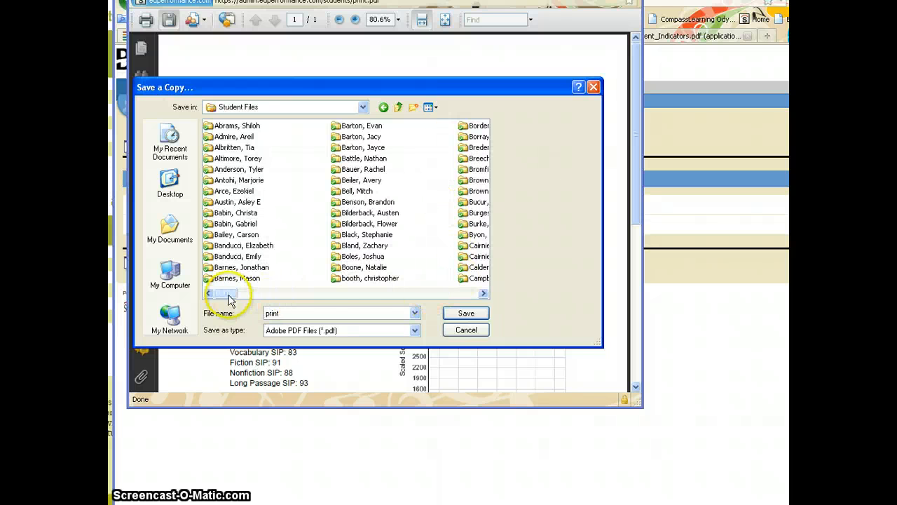
# Step: Open the student's own folder as the save location and select the default file name for replacement
pyautogui.click(270, 295)
pyautogui.moveTo(271, 295); pyautogui.dragTo(377, 300)
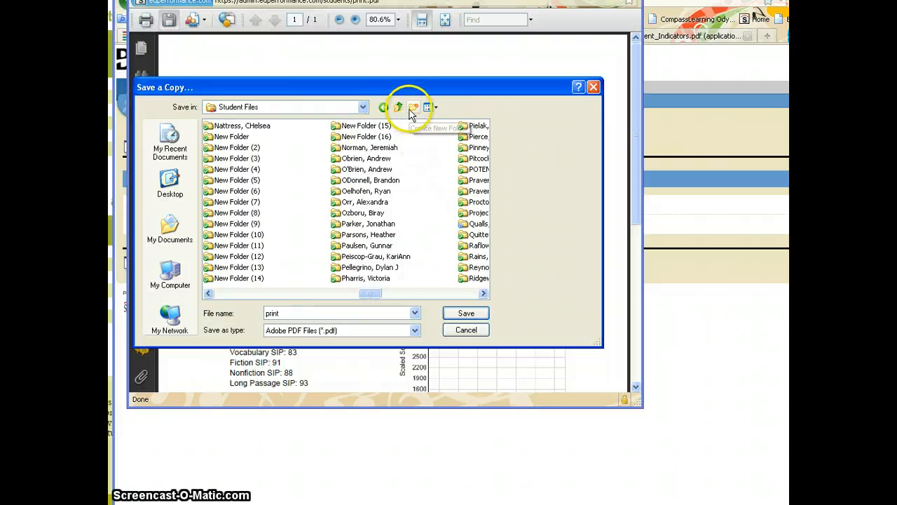
pyautogui.moveTo(364, 292); pyautogui.dragTo(333, 290)
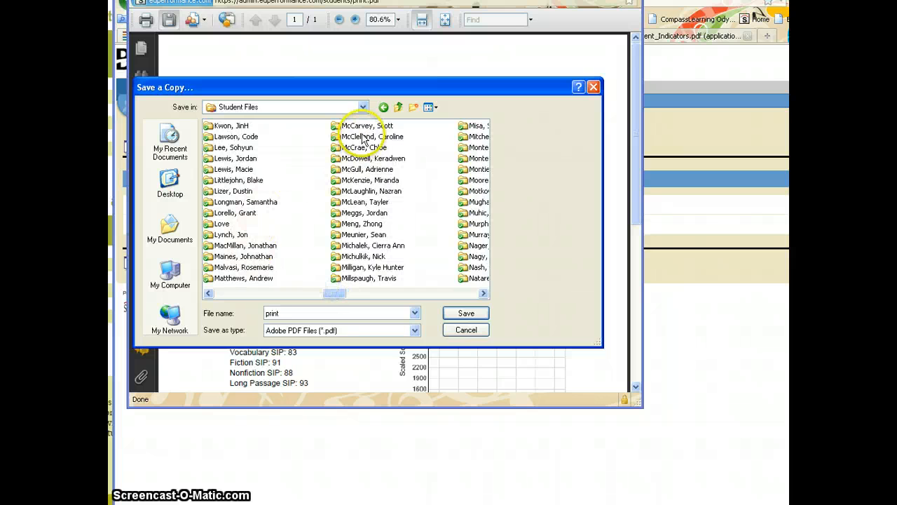
pyautogui.doubleClick(234, 215)
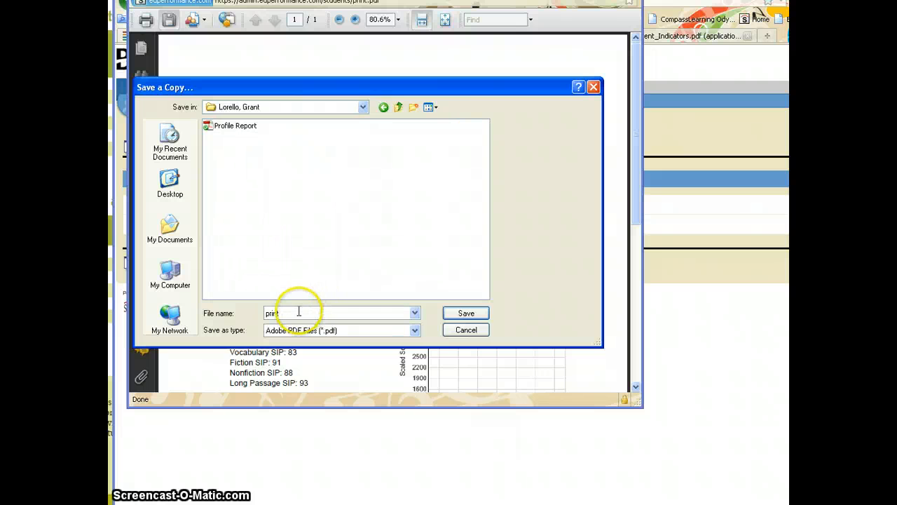
pyautogui.moveTo(295, 312); pyautogui.dragTo(261, 317)
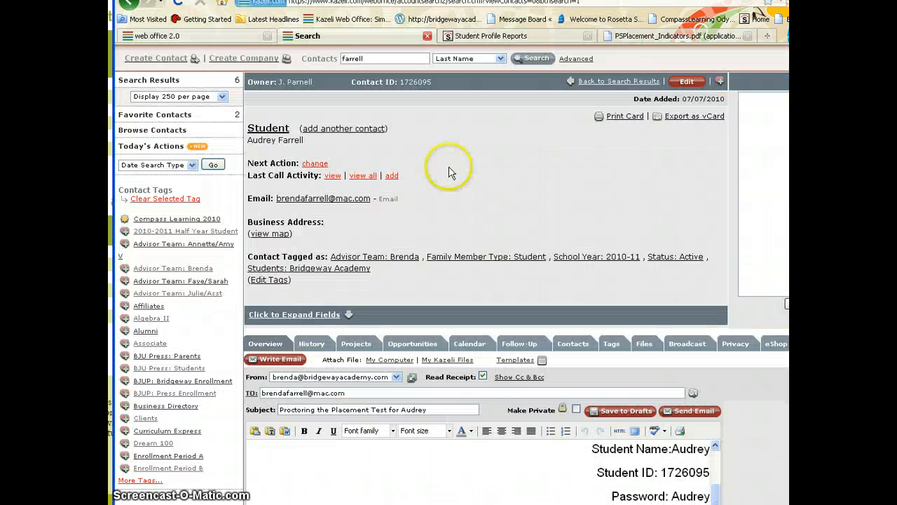
# Step: Start a new email to the student's contact in Kazeli and apply the Online Student - Performance Series template
pyautogui.click(320, 58)
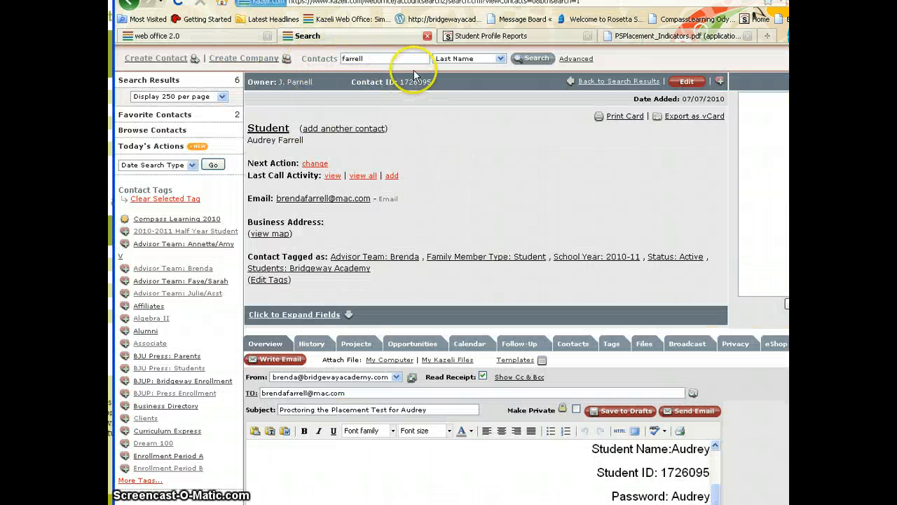
pyautogui.click(314, 199)
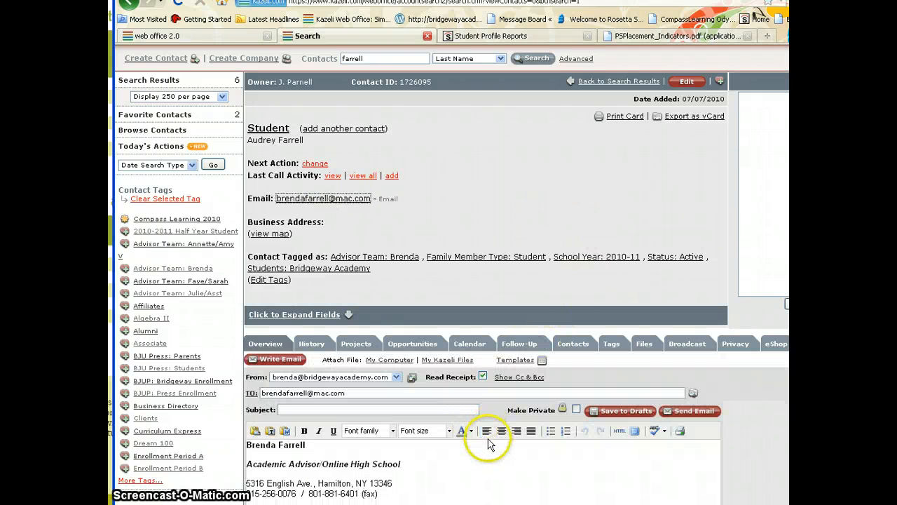
pyautogui.click(529, 364)
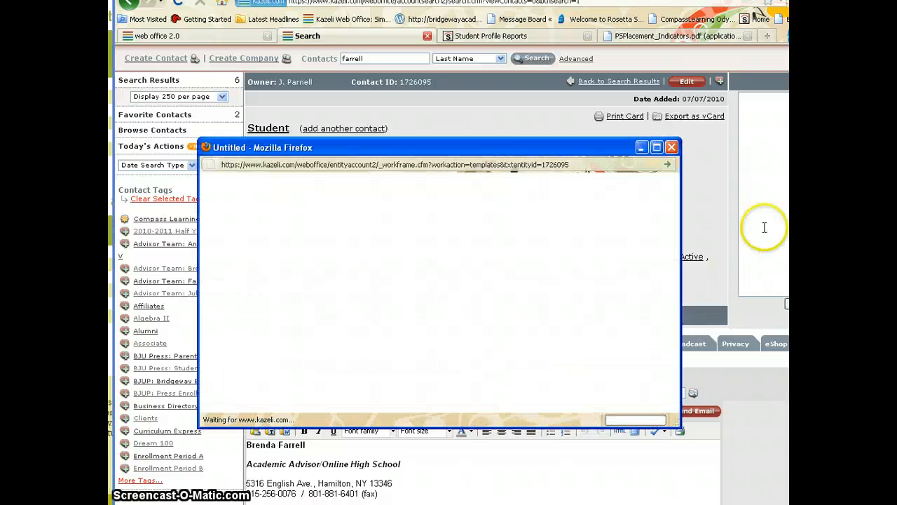
pyautogui.moveTo(675, 220); pyautogui.dragTo(657, 335)
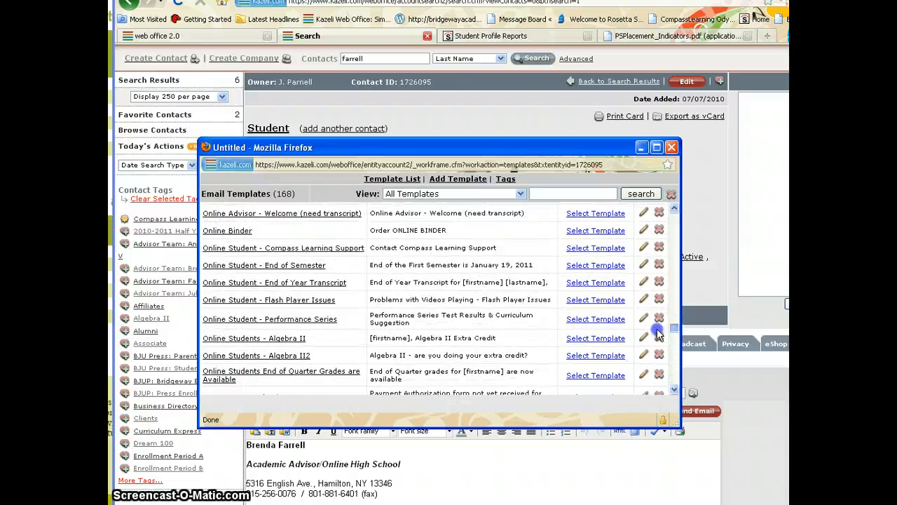
pyautogui.click(300, 320)
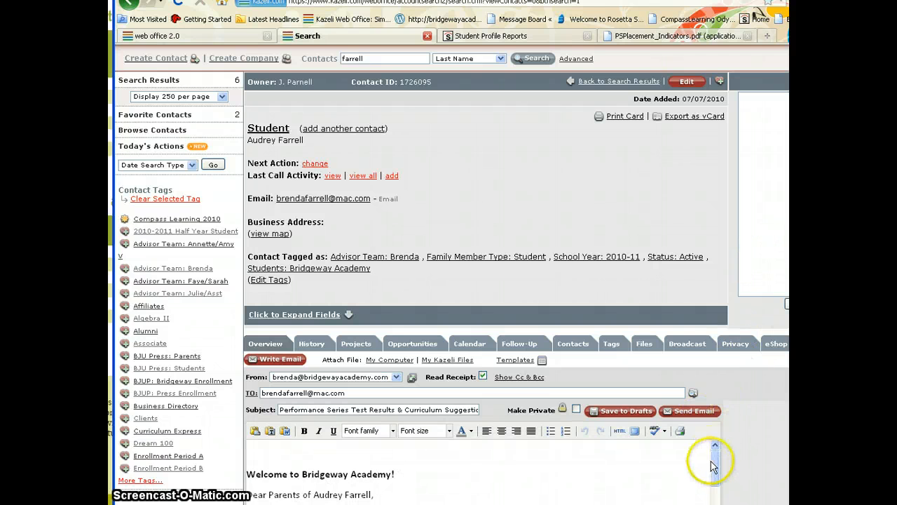
# Step: Replace the xxxx placeholder for the Lexile Reading Score with 1290 in the email and highlight the grade placement and curriculum paragraph
pyautogui.moveTo(713, 460); pyautogui.dragTo(716, 482)
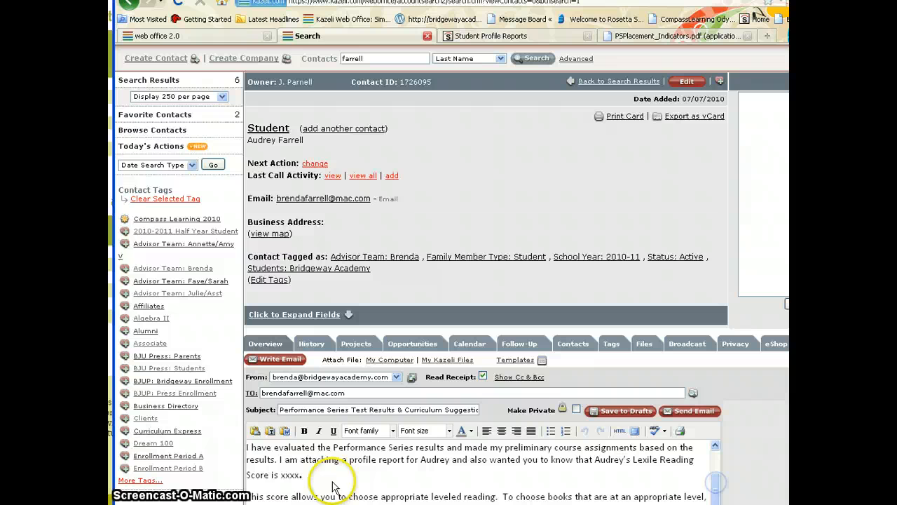
pyautogui.click(279, 475)
pyautogui.moveTo(278, 475); pyautogui.dragTo(300, 476)
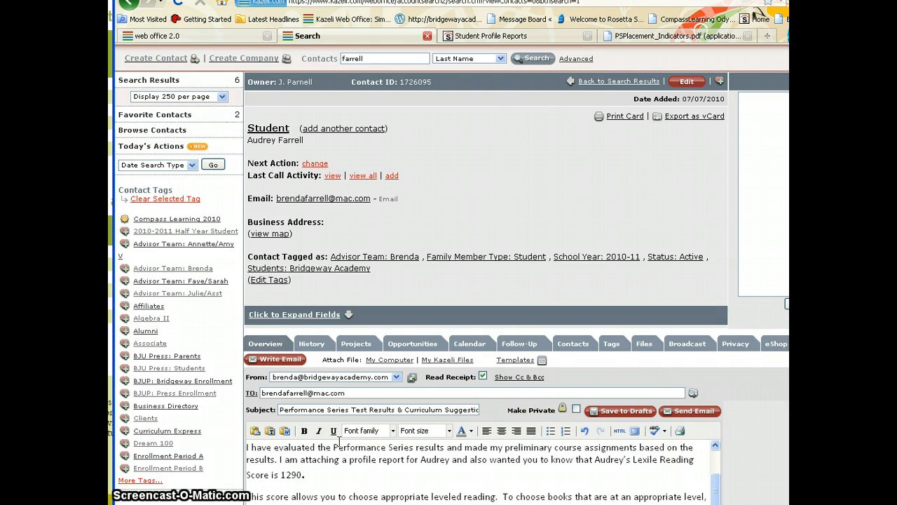
pyautogui.moveTo(715, 487); pyautogui.dragTo(714, 502)
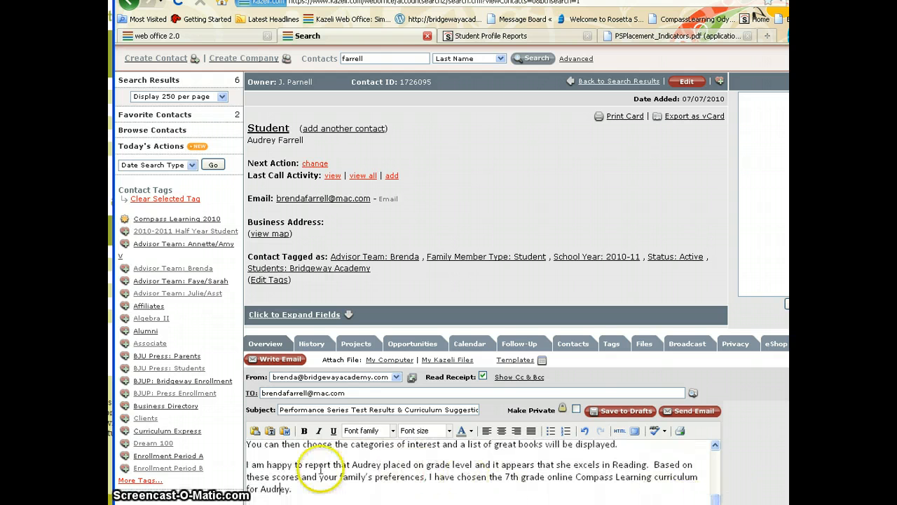
pyautogui.moveTo(247, 465); pyautogui.dragTo(303, 494)
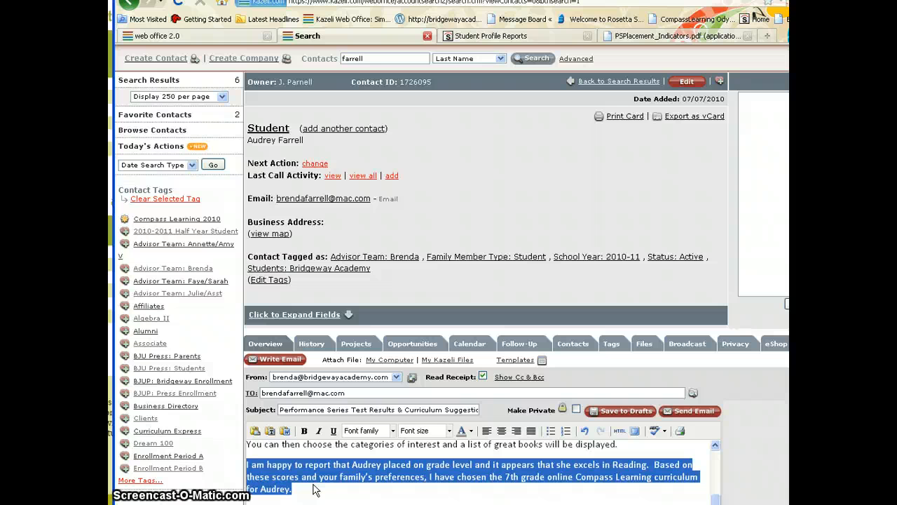
# Step: Try to attach a file from the computer to the email, browsing to Student Files in My Dropbox
pyautogui.click(389, 360)
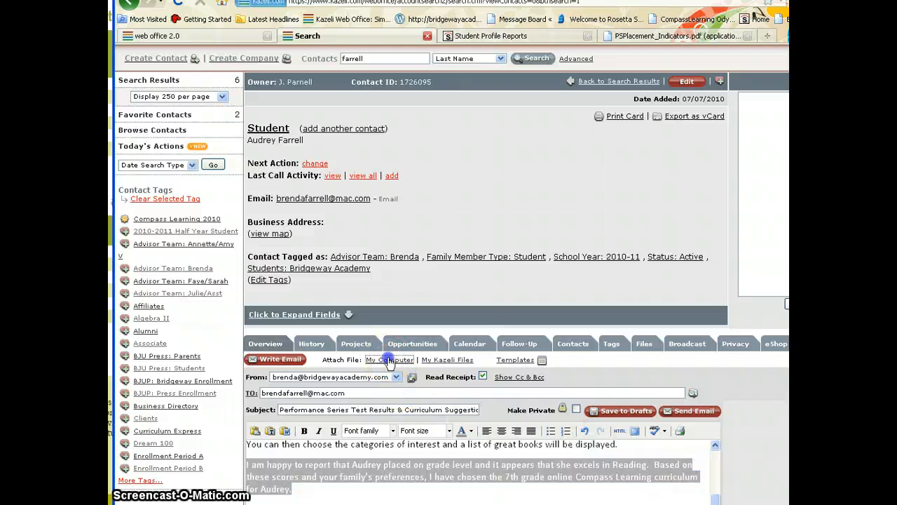
pyautogui.click(359, 389)
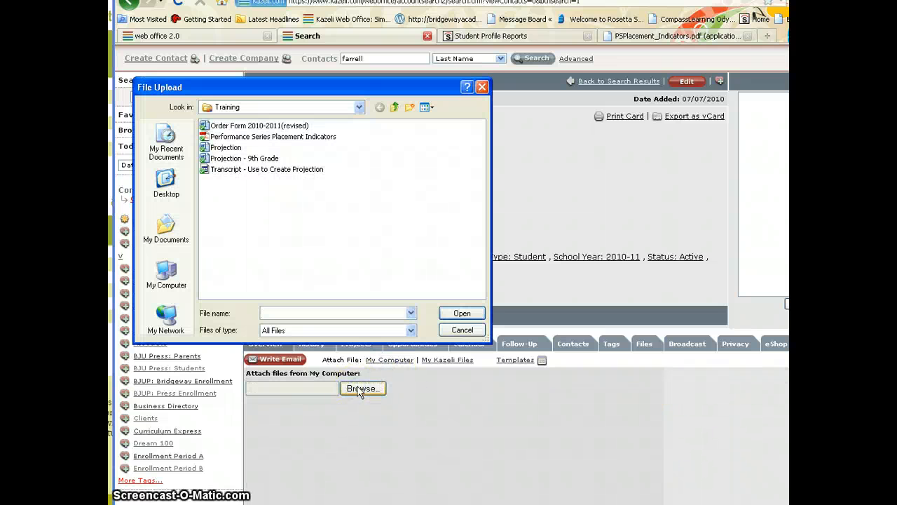
pyautogui.click(165, 235)
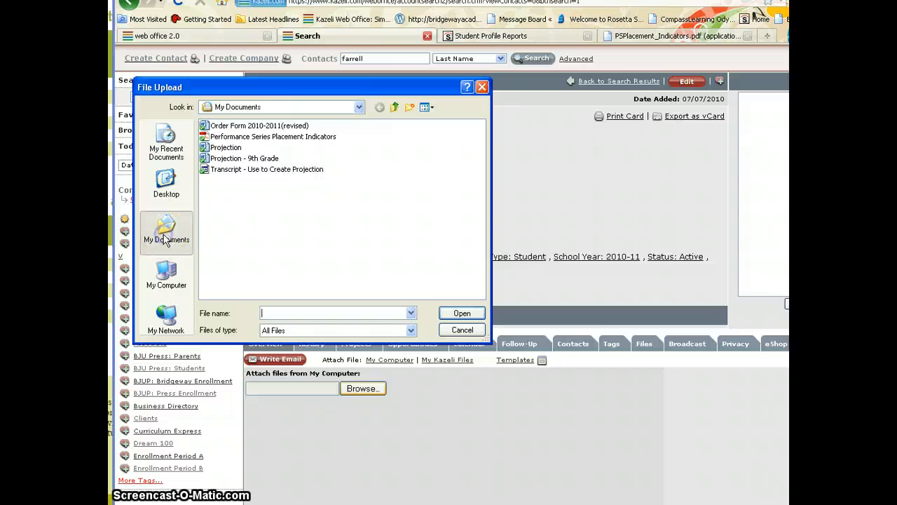
pyautogui.click(232, 213)
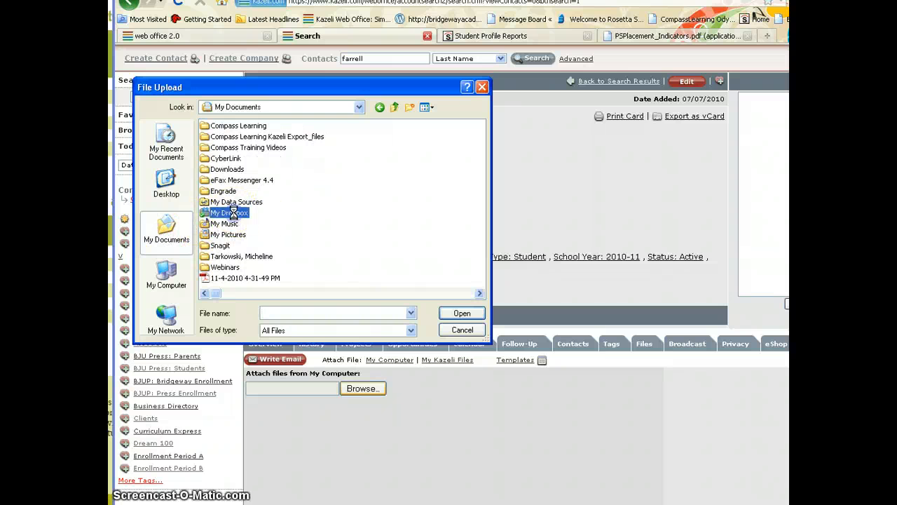
pyautogui.doubleClick(233, 214)
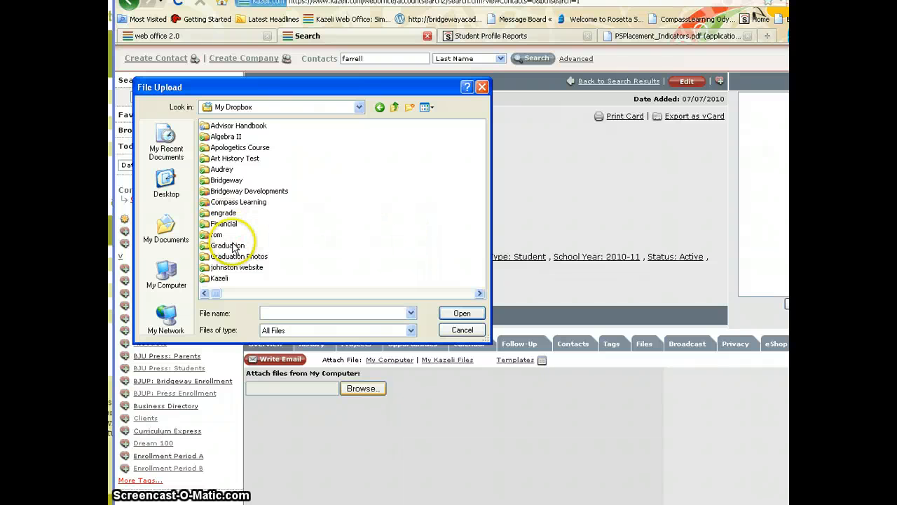
pyautogui.click(476, 294)
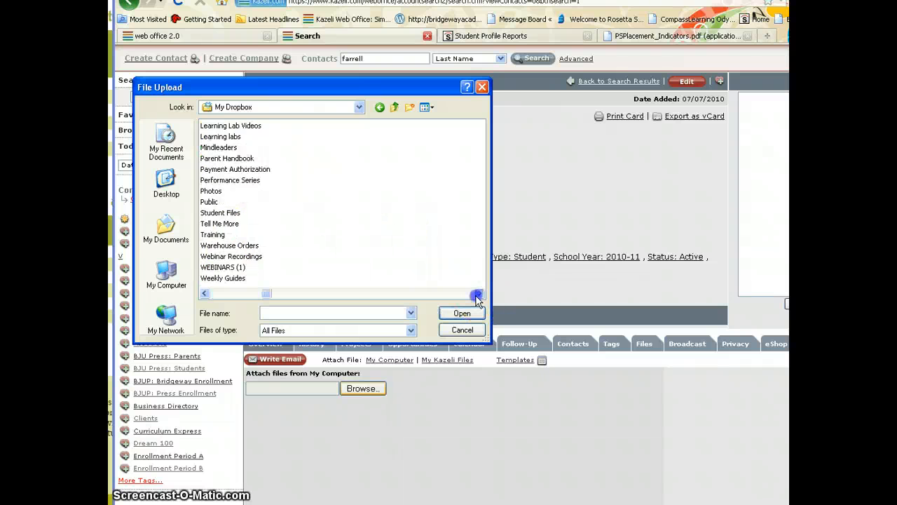
pyautogui.click(204, 293)
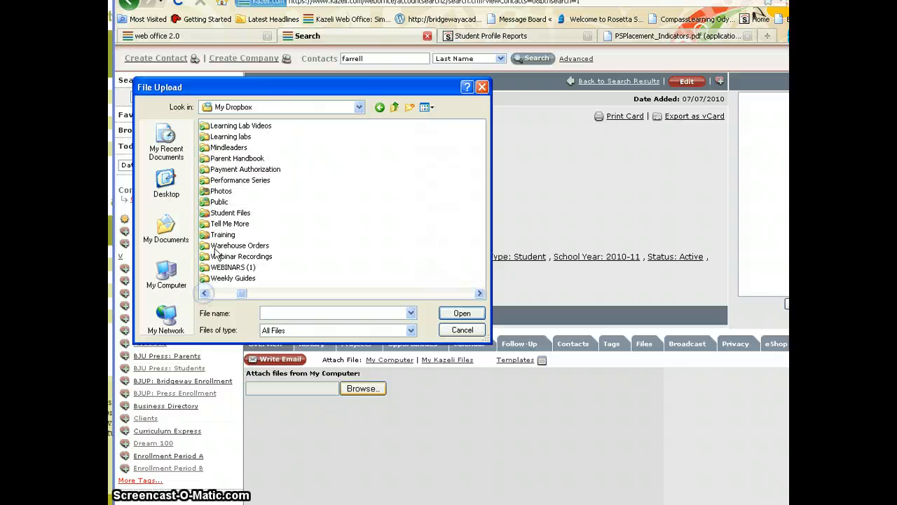
pyautogui.doubleClick(229, 212)
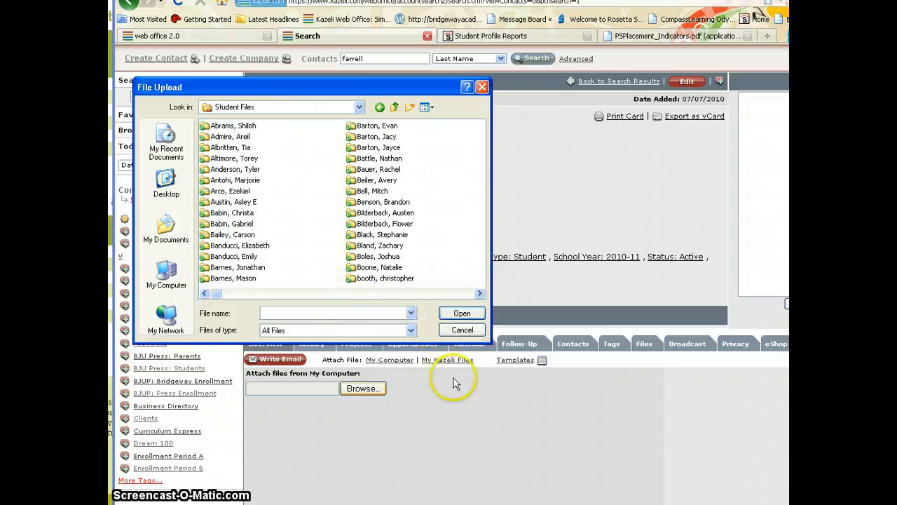
pyautogui.click(460, 329)
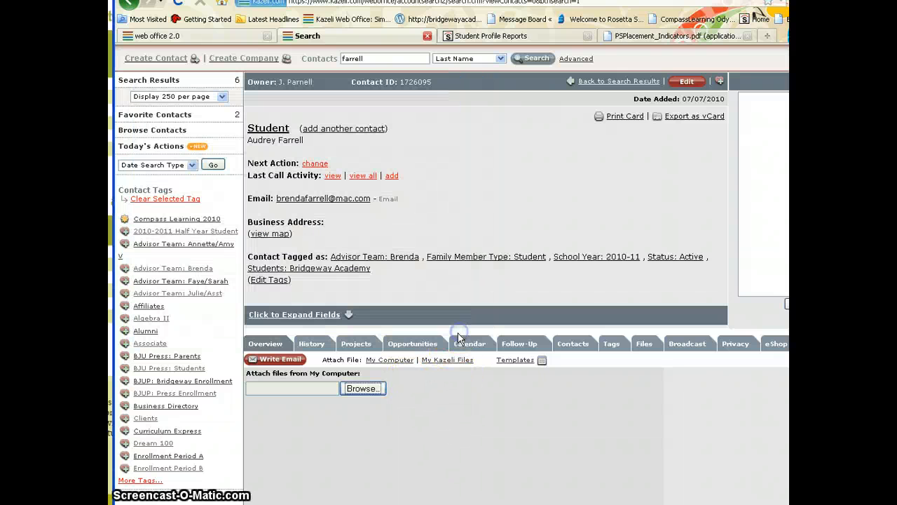